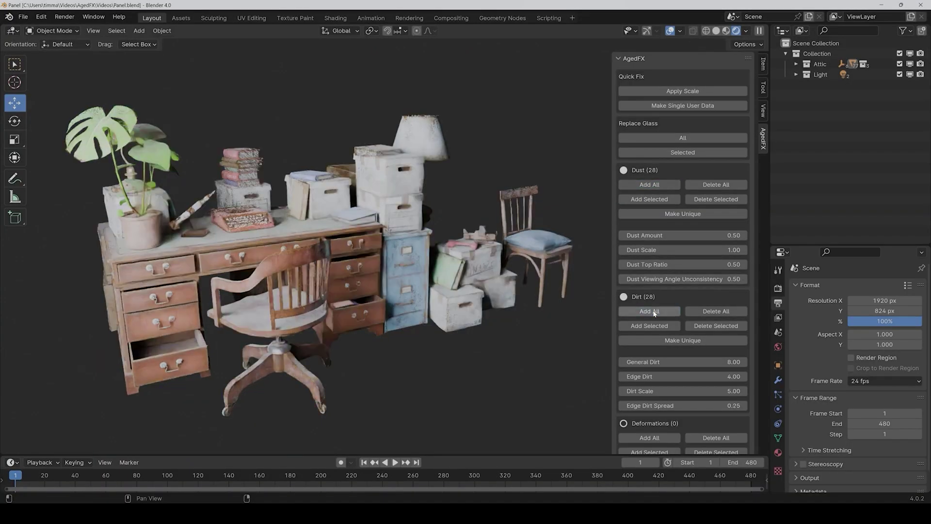
# Step: Browse the SMOUSE Gobo Pack light preset gobos and their before-and-after comparison renders
pyautogui.scroll(-5, 656, 377)
pyautogui.click(878, 409)
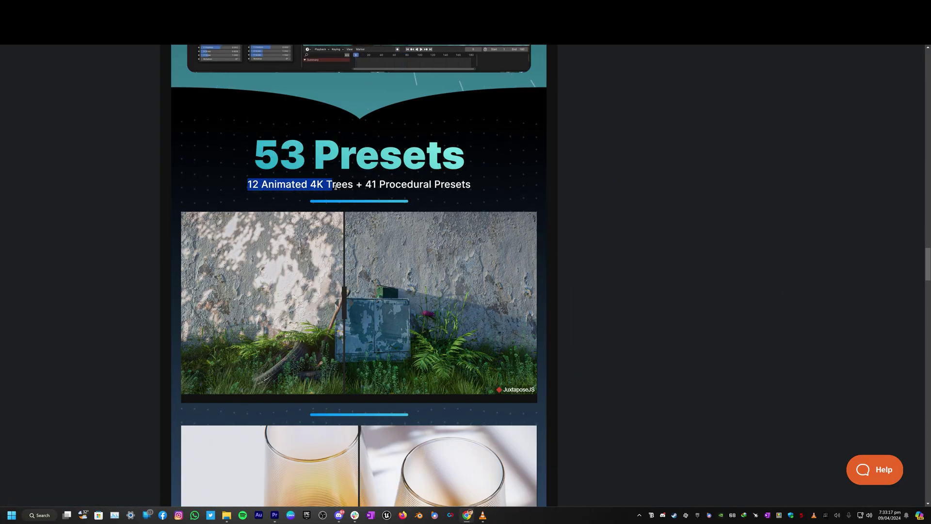
pyautogui.scroll(-1, 626, 196)
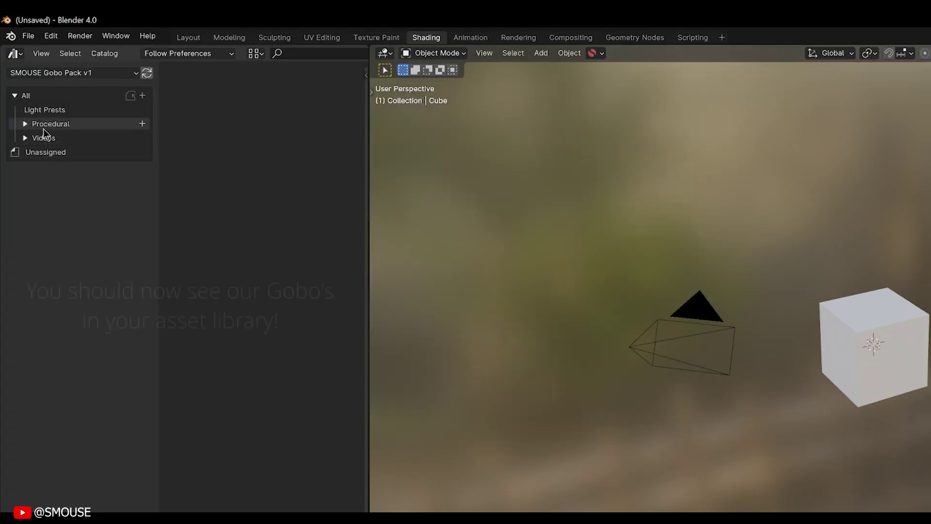
# Step: Expand the Procedural gobo catalogs and show the Windows & Blinds gobo assets
pyautogui.click(43, 125)
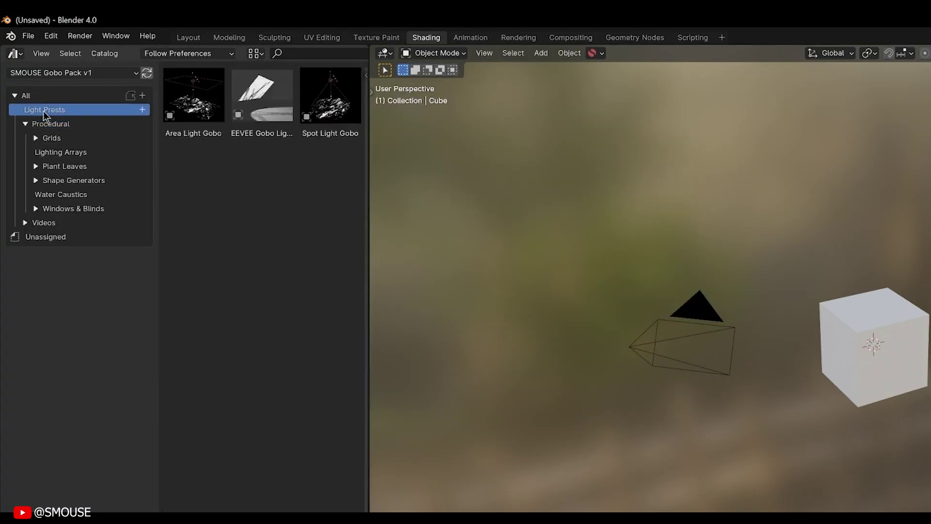
pyautogui.click(57, 177)
pyautogui.click(63, 223)
pyautogui.click(63, 236)
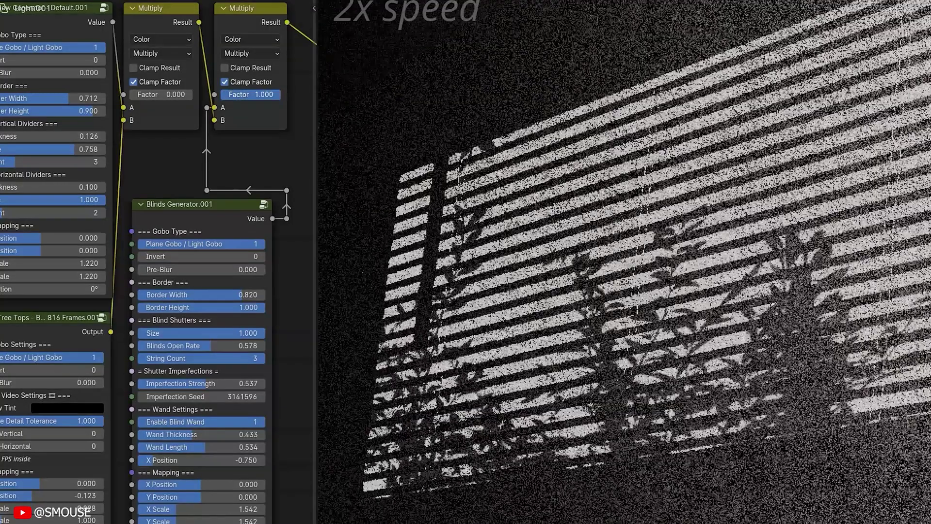
# Step: Combine the blinds and Window Generator gobos through a full-factor Multiply mix node
pyautogui.moveTo(160, 94); pyautogui.dragTo(193, 94)
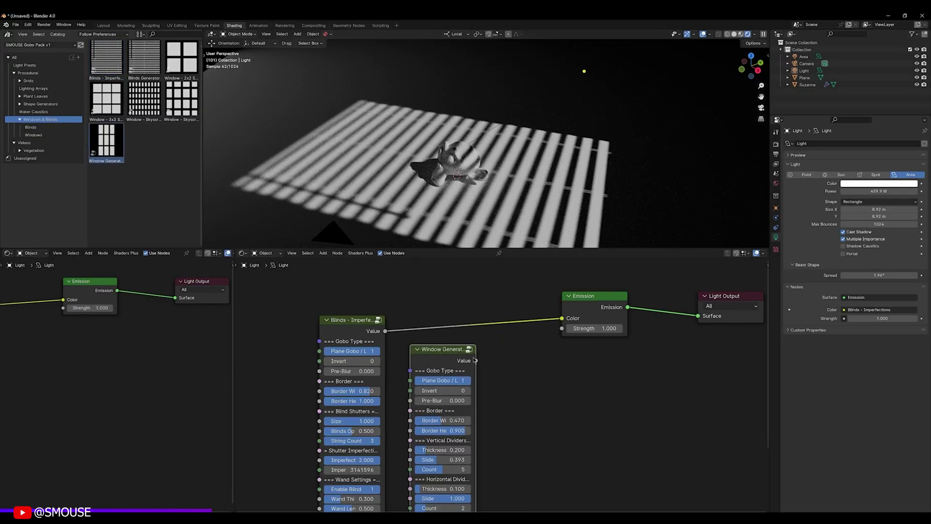
pyautogui.hotkey('shift', 'a')
pyautogui.click(531, 321)
pyautogui.click(531, 353)
pyautogui.click(532, 221)
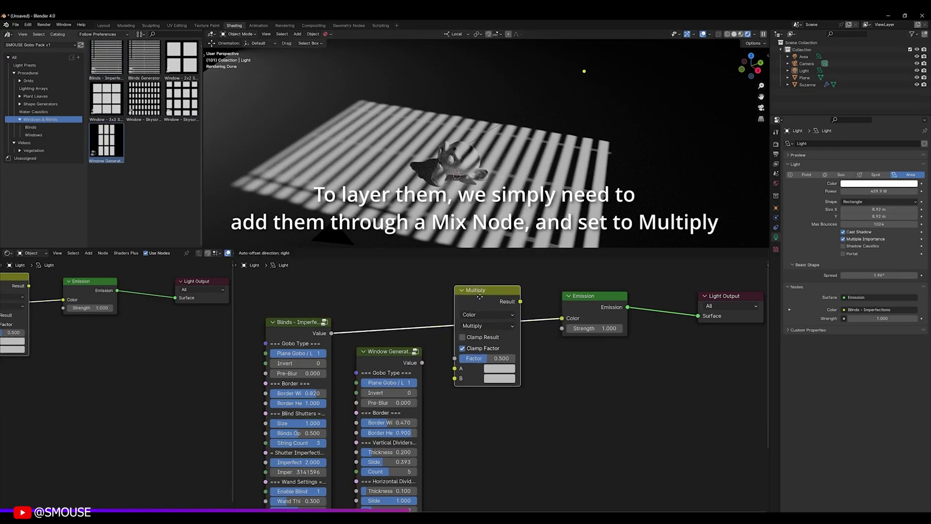
# Step: Widen the Window Generator borders to about 0.948 and frame the full node chain
pyautogui.moveTo(446, 271); pyautogui.dragTo(450, 187, button='middle')
pyautogui.moveTo(405, 338); pyautogui.dragTo(436, 339)
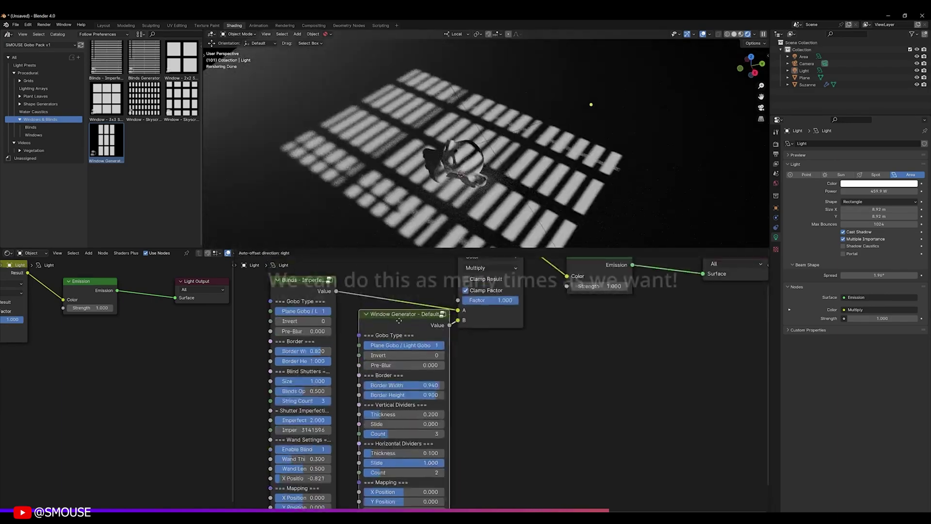
pyautogui.scroll(3, 477, 391)
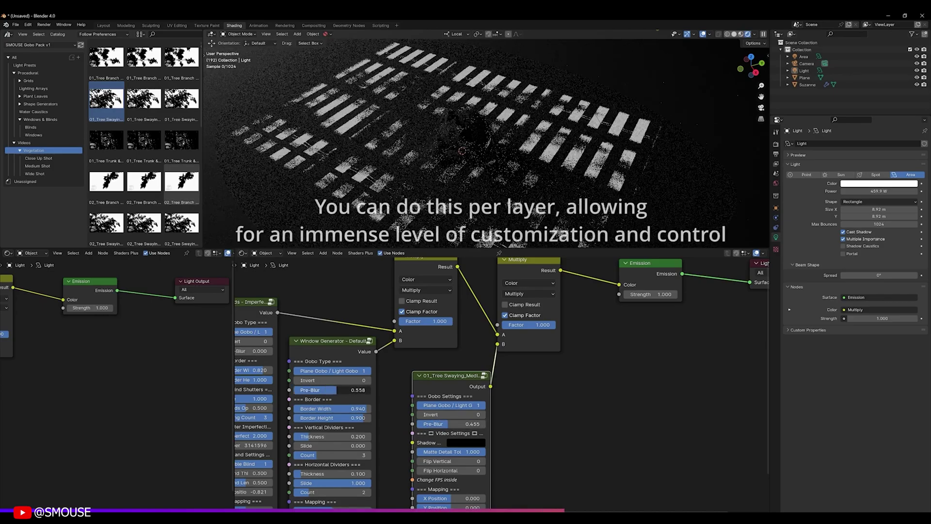
pyautogui.moveTo(333, 392); pyautogui.dragTo(384, 396, button='middle')
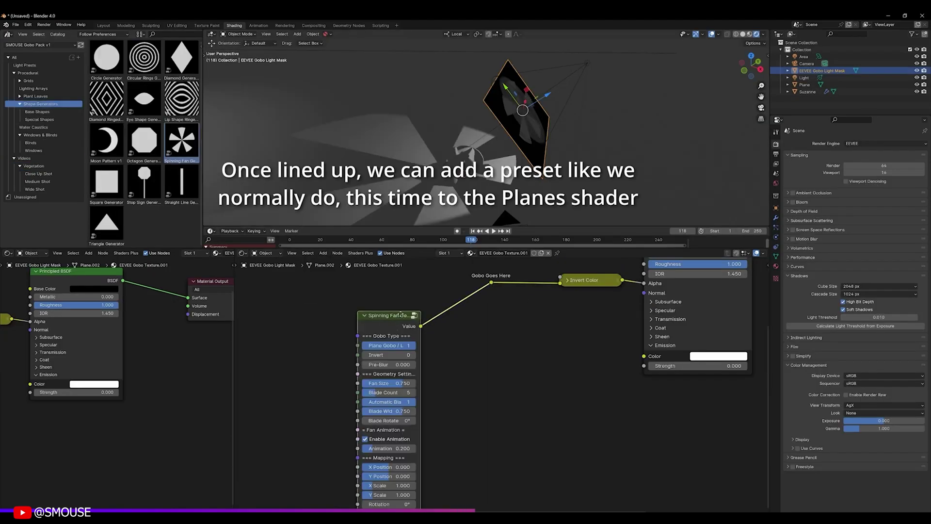
# Step: Move the Spinning Fan node aside and add the 04_Tree Branch video gobo to the tree
pyautogui.moveTo(400, 314); pyautogui.dragTo(444, 269)
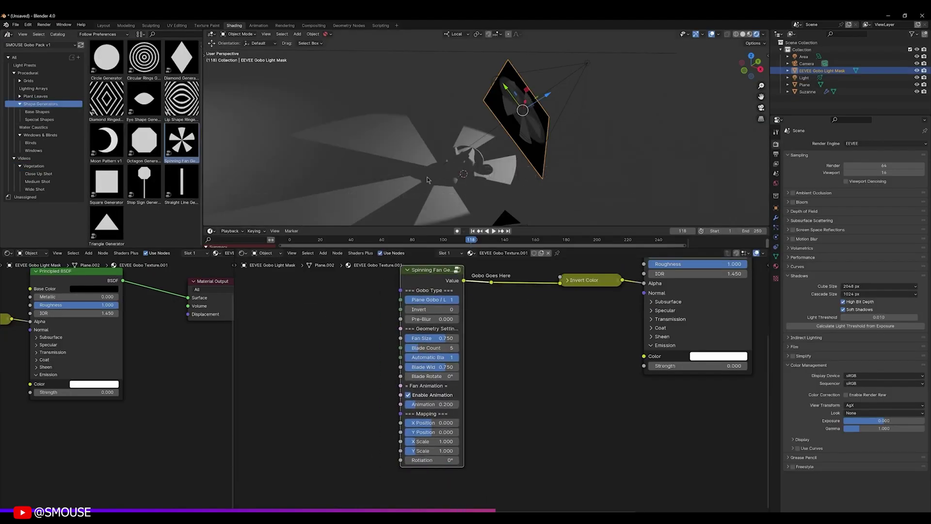
pyautogui.scroll(3, 484, 169)
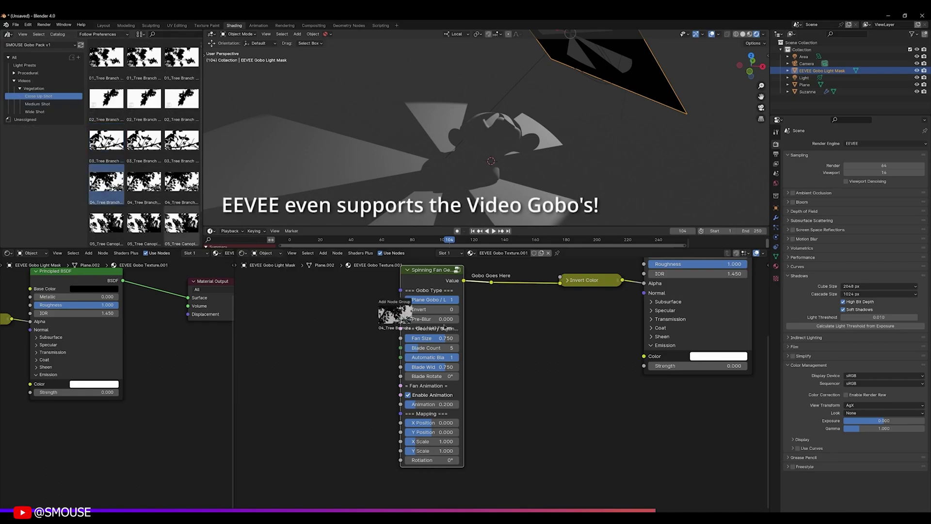
pyautogui.moveTo(443, 326); pyautogui.dragTo(347, 302)
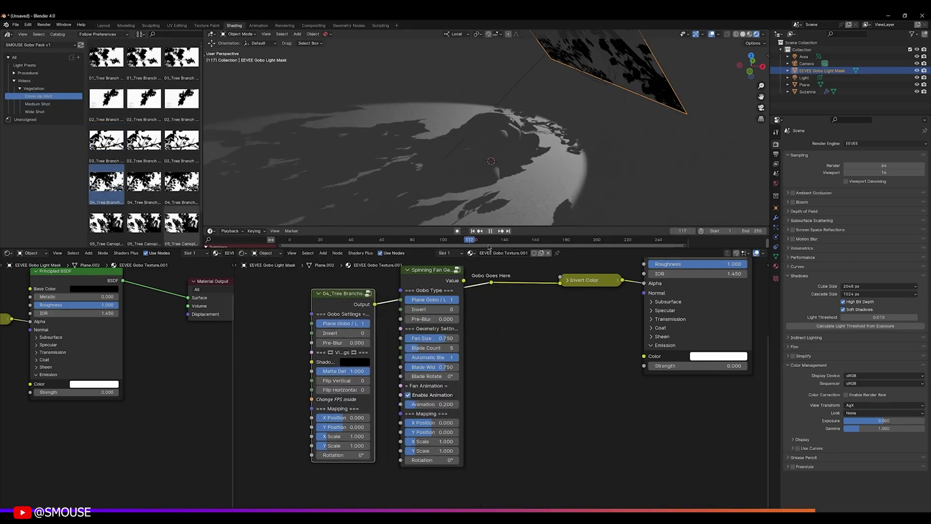
pyautogui.click(763, 34)
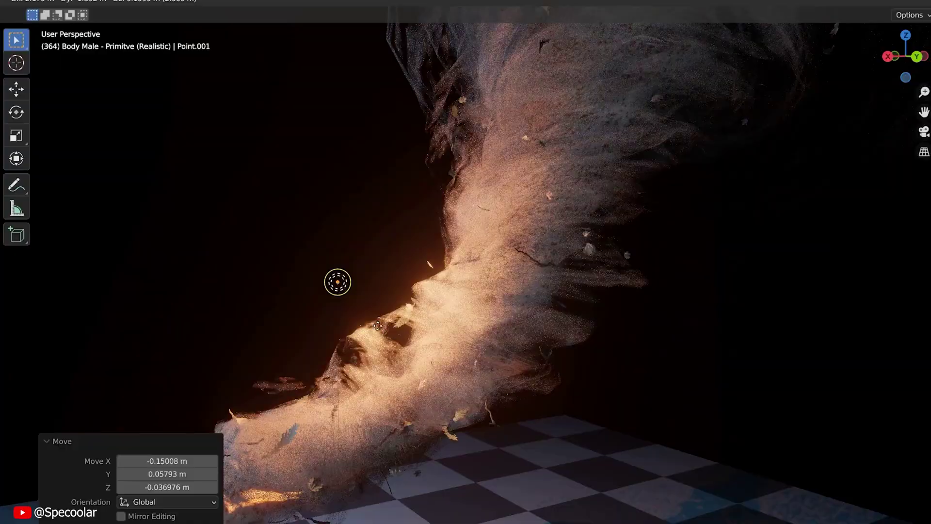
# Step: Place Point.001 right of the tornado and rotate the Bezier handle with proportional falloff
pyautogui.press('g')
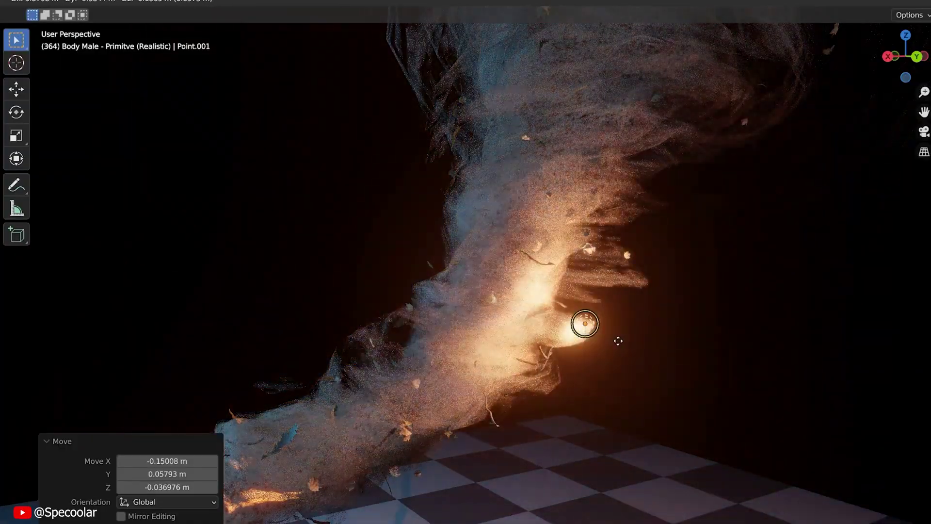
pyautogui.click(610, 357)
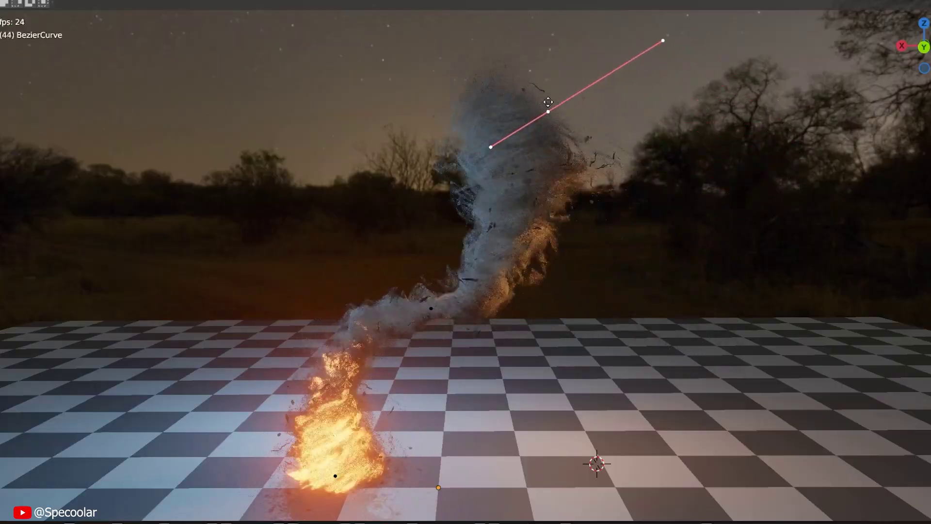
pyautogui.click(621, 83)
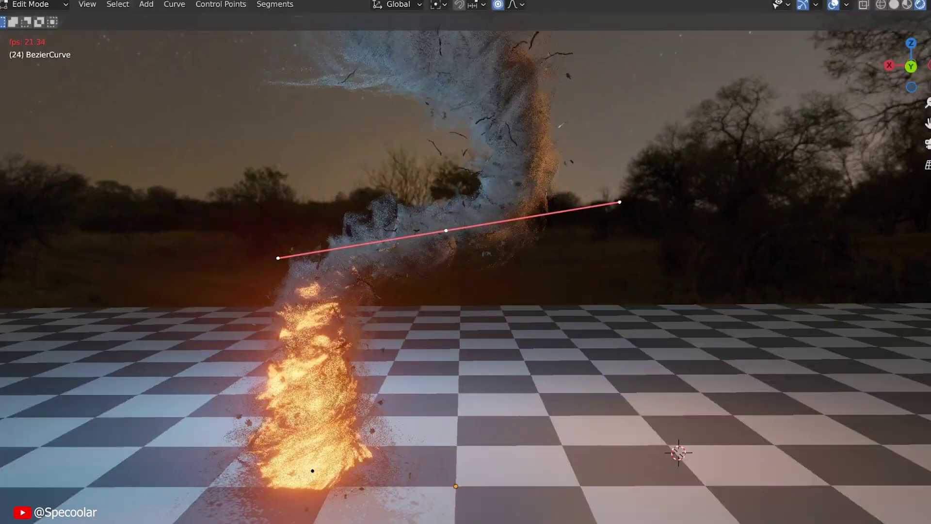
pyautogui.press('r')
pyautogui.click(589, 169)
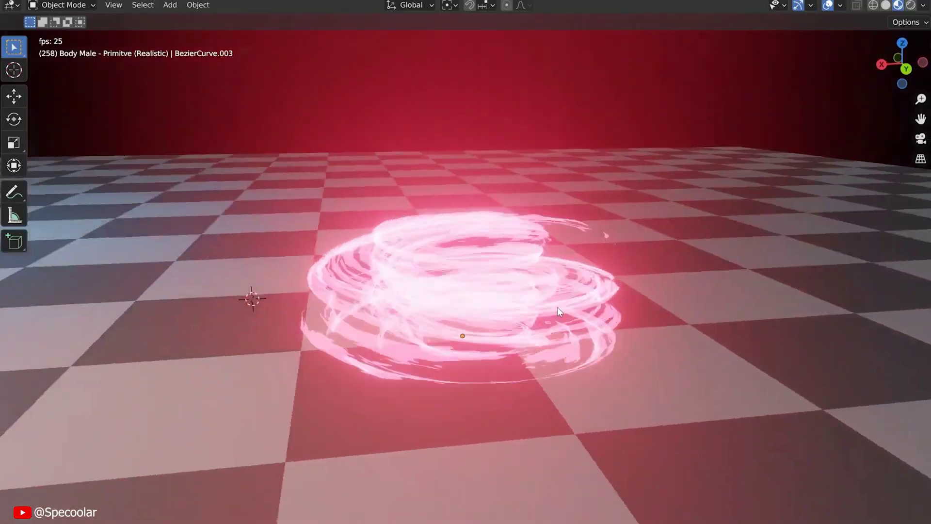
pyautogui.moveTo(558, 307); pyautogui.dragTo(487, 349, button='middle')
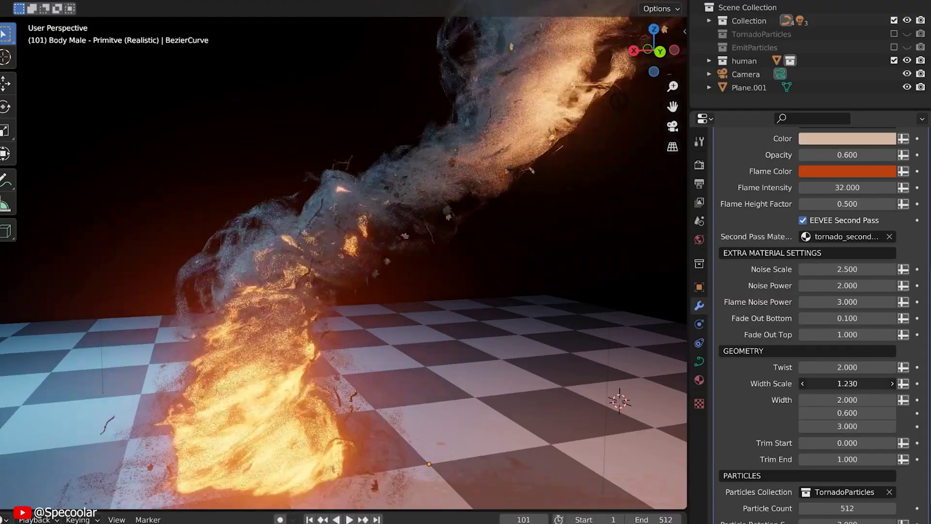
# Step: Shrink the tornado's Width Scale to 0.540 and open its Color swatch for a blue hue
pyautogui.moveTo(847, 383); pyautogui.dragTo(800, 383)
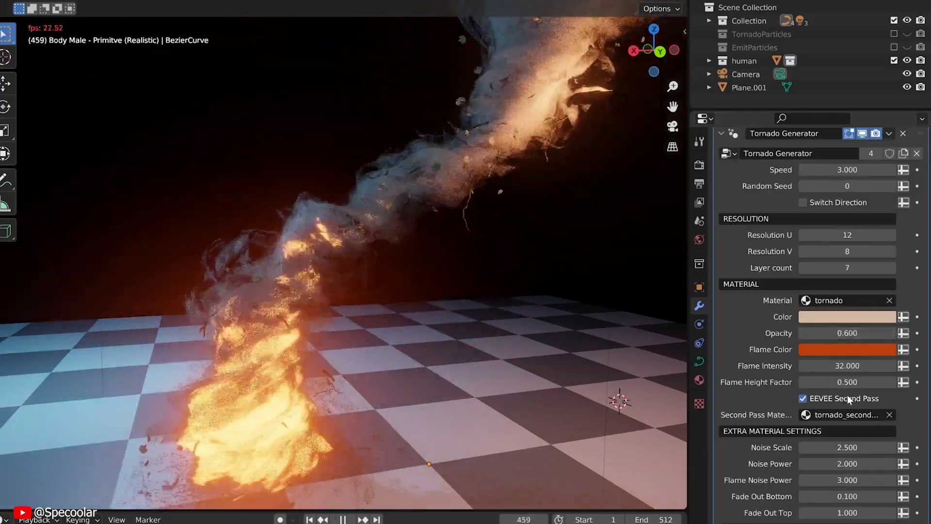
pyautogui.scroll(-2, 850, 399)
pyautogui.scroll(4, 856, 359)
pyautogui.click(857, 360)
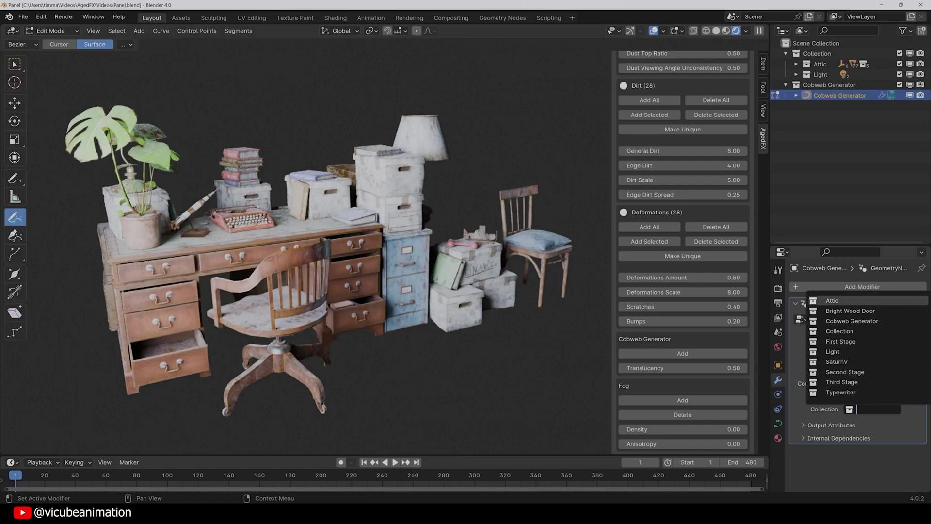
# Step: Draw a cobweb among the books, add fog with density 0.05, and add dust particles
pyautogui.moveTo(302, 290); pyautogui.dragTo(302, 290)
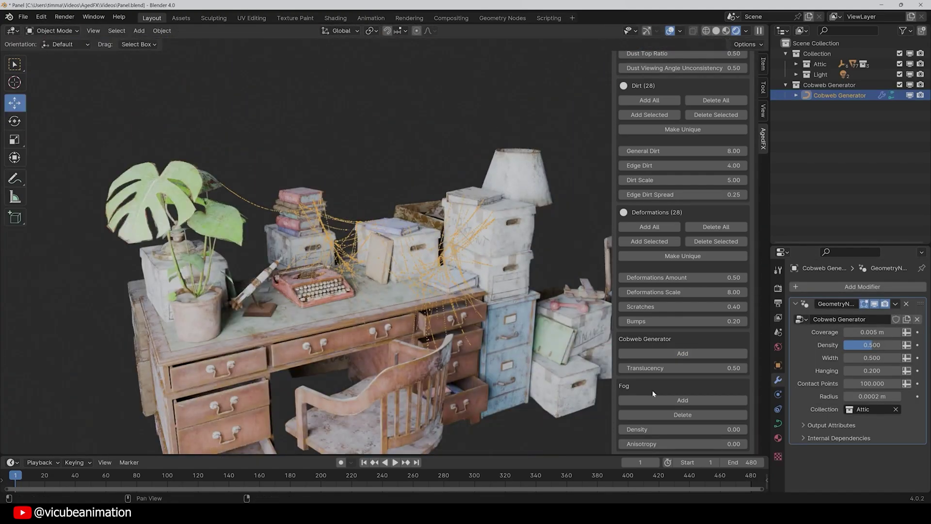
pyautogui.click(682, 400)
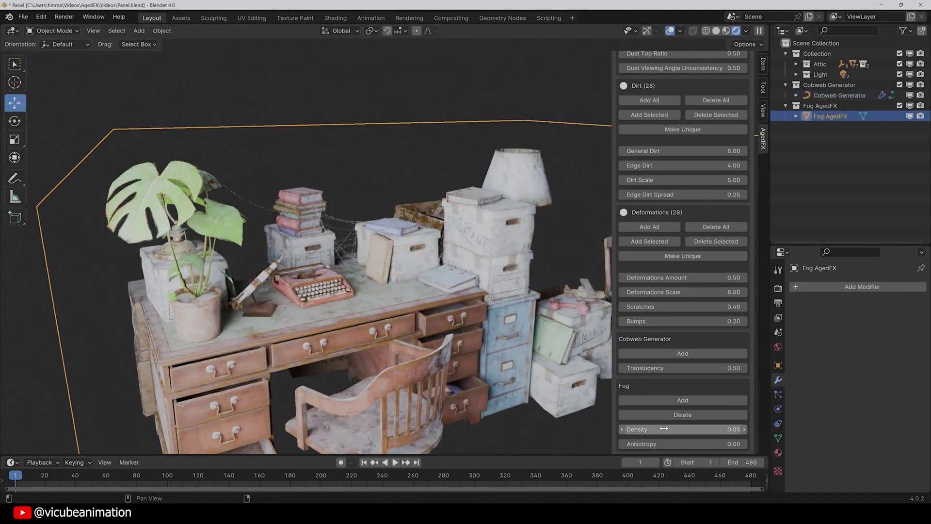
pyautogui.doubleClick(682, 429)
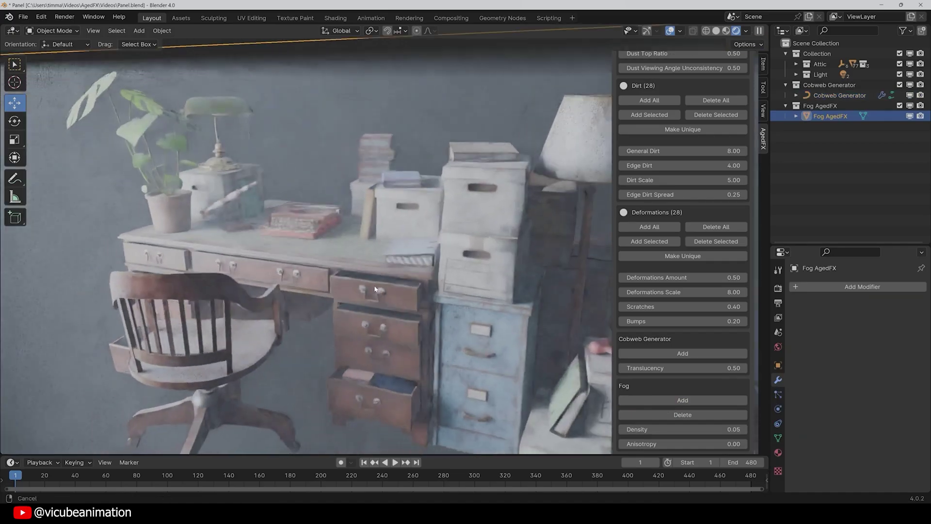
pyautogui.scroll(-5, 696, 406)
pyautogui.click(699, 372)
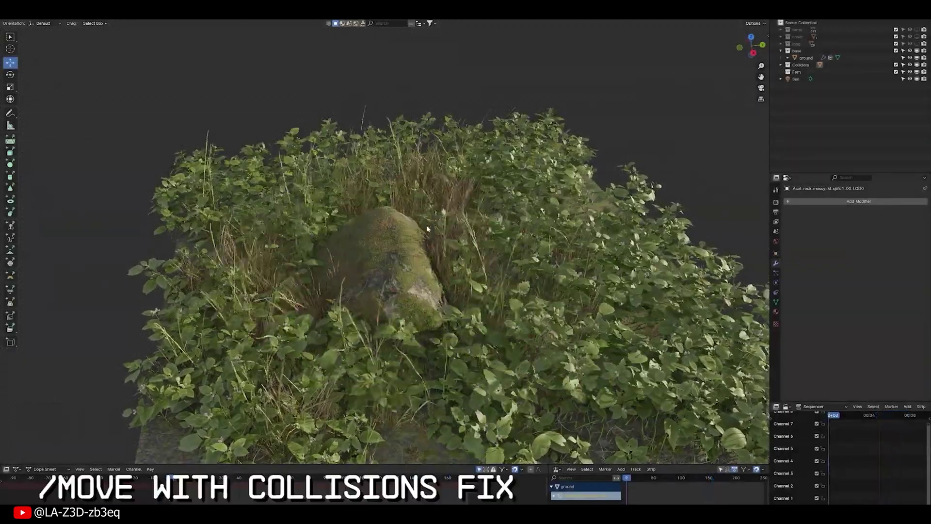
# Step: Move the mossy rock along the Y axis through the grass and confirm its position
pyautogui.press('g')
pyautogui.press('y')
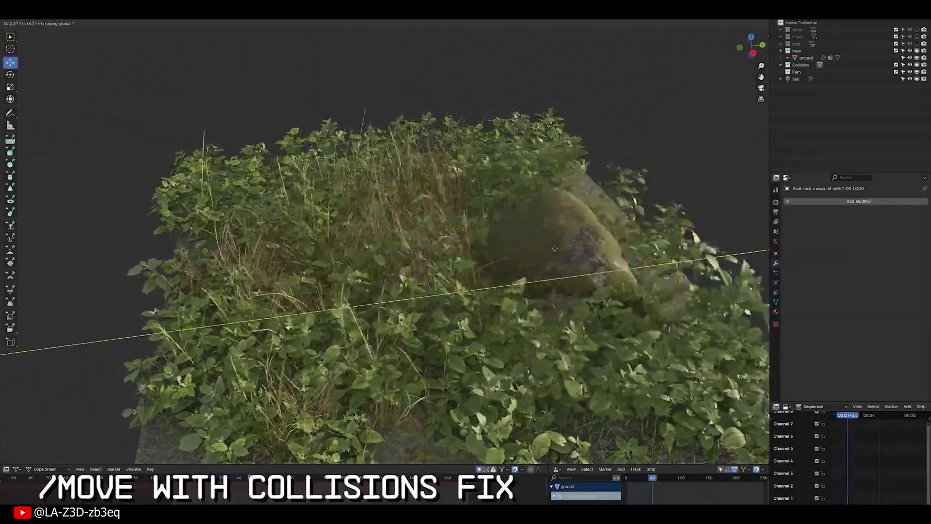
pyautogui.click(407, 284)
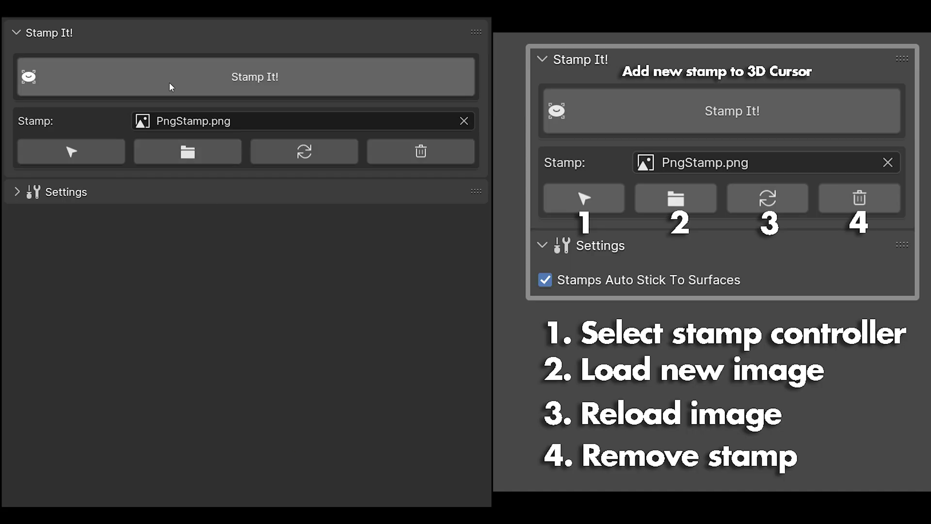
# Step: Add Stamp.001, Stamp.002 and Stamp.003 PngStamp.png decals with the Stamp It! button
pyautogui.click(170, 87)
pyautogui.click(170, 87)
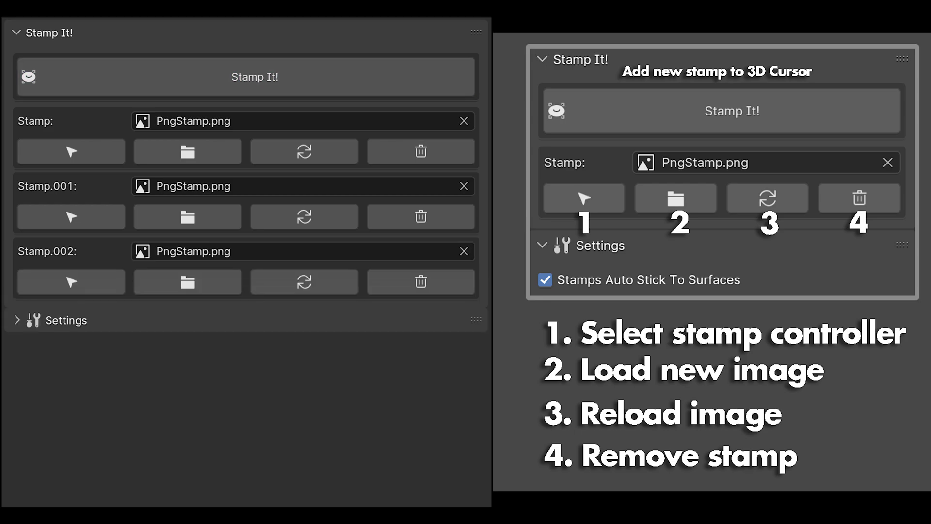
pyautogui.click(150, 77)
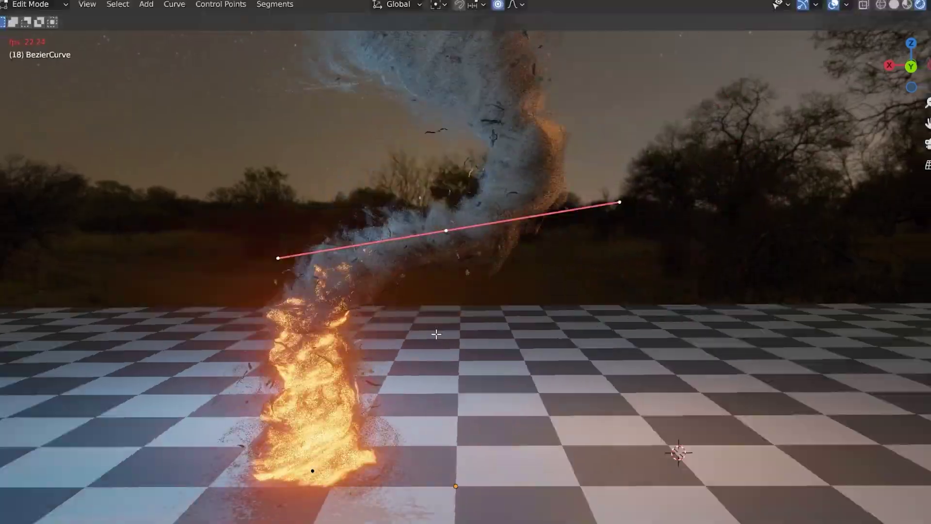
# Step: Rotate the tornado's Bezier handle again, then draw a cobweb from the books to the desk
pyautogui.press('r')
pyautogui.click(586, 156)
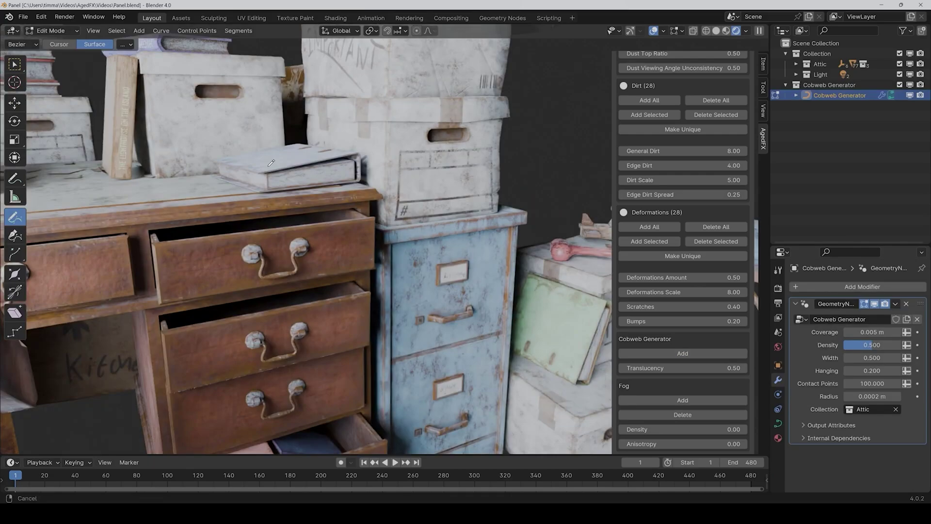
pyautogui.moveTo(224, 151); pyautogui.dragTo(319, 312)
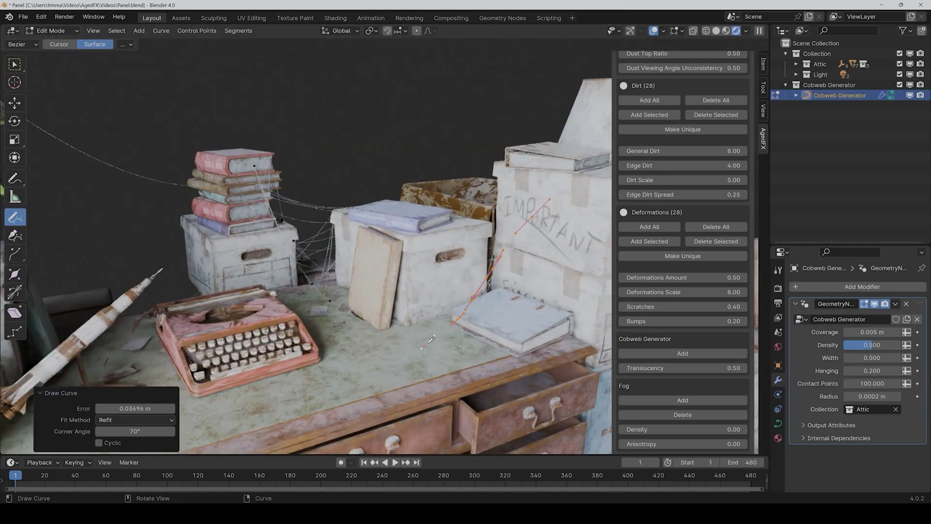